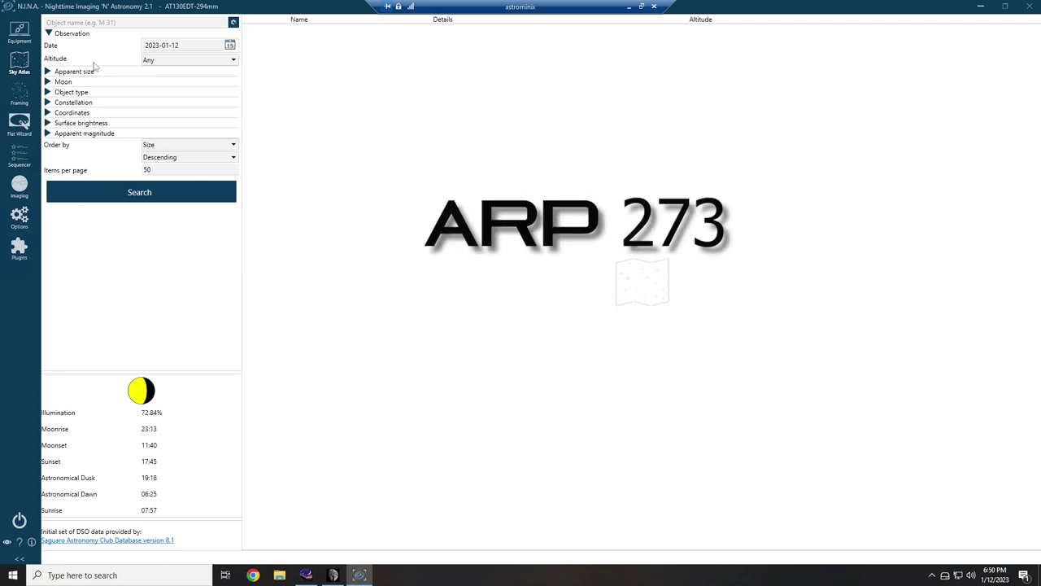
Step: Search the Sky Atlas for ARP 273, which returns no results, then go to the Framing page
left_click(104, 23)
type("A")
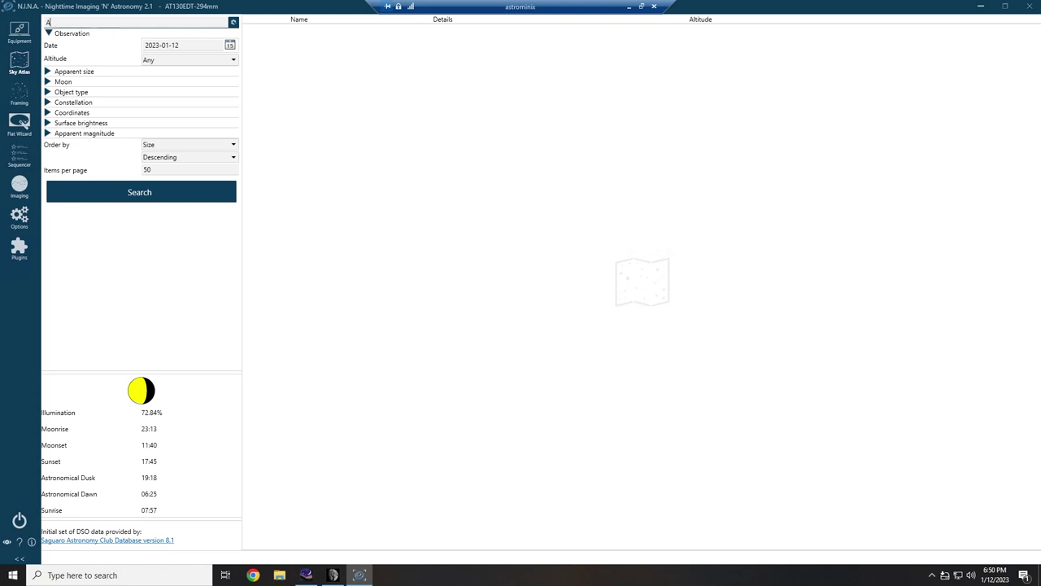
type("RP 273")
key("Return")
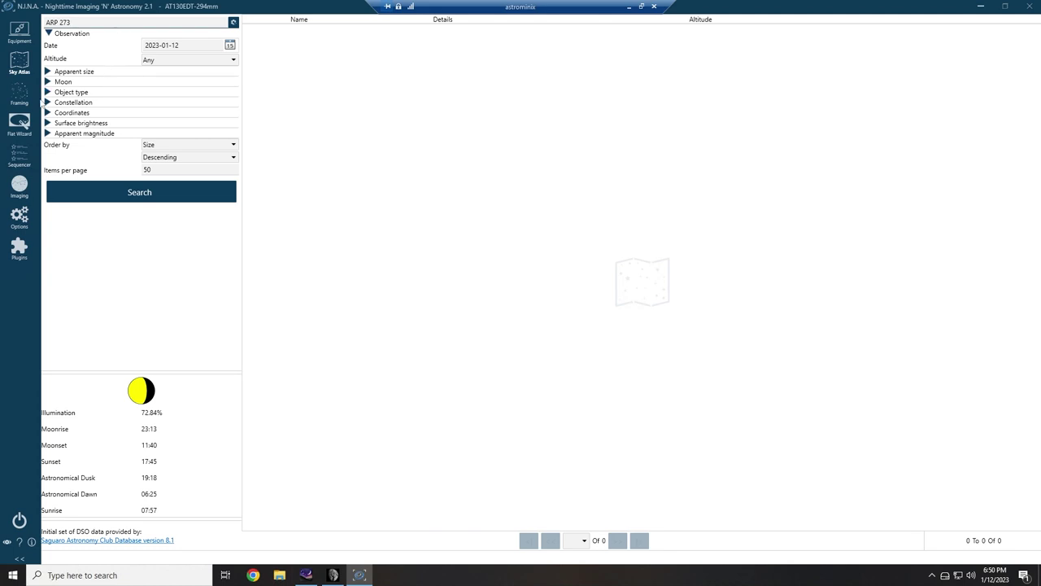
left_click(18, 95)
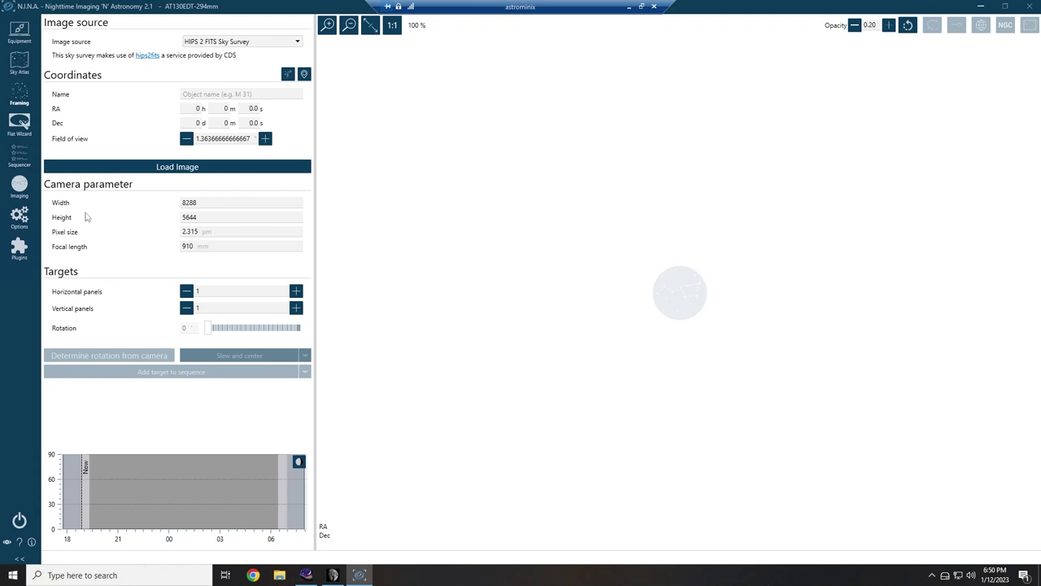
Step: Verify the Equipment planetarium setting is Stellarium on localhost port 8090, then switch to Stellarium
left_click(19, 216)
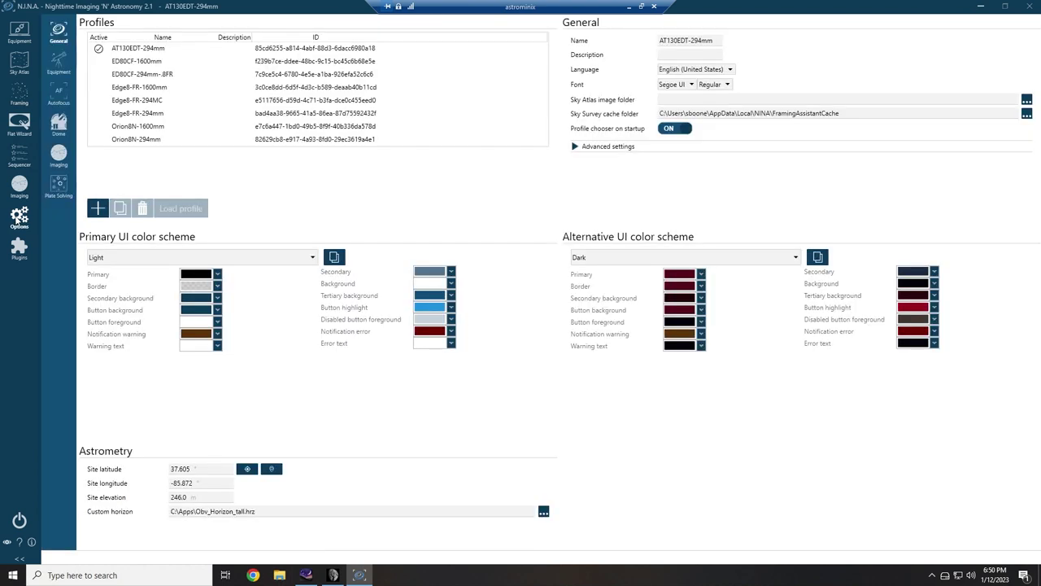
left_click(58, 65)
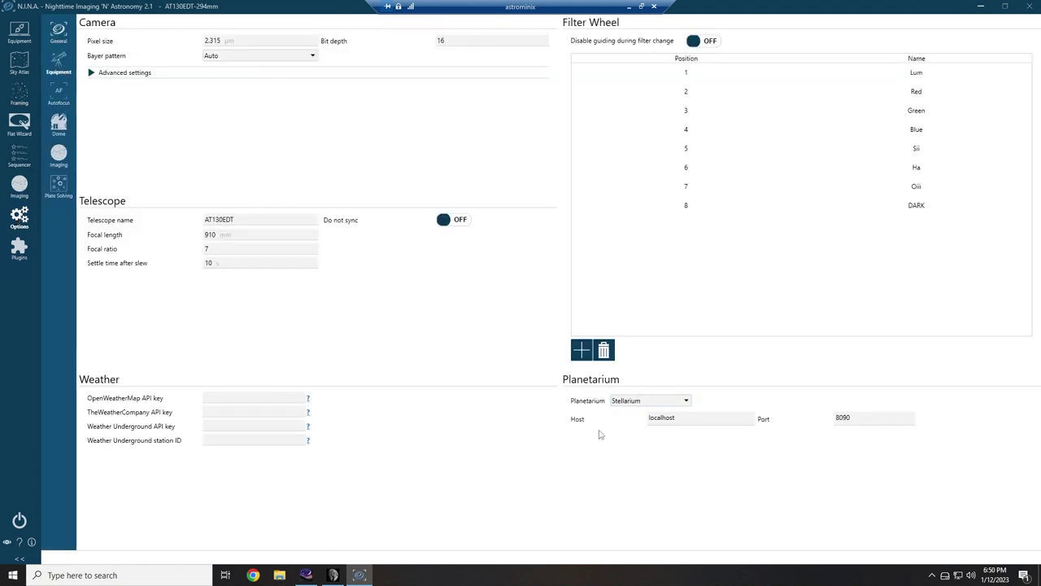
left_click(687, 402)
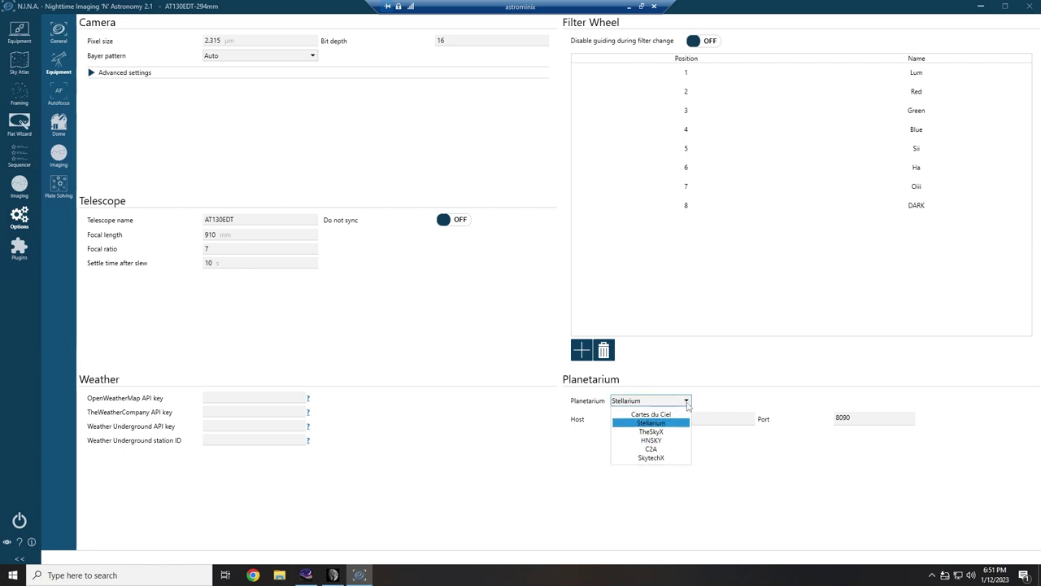
left_click(689, 402)
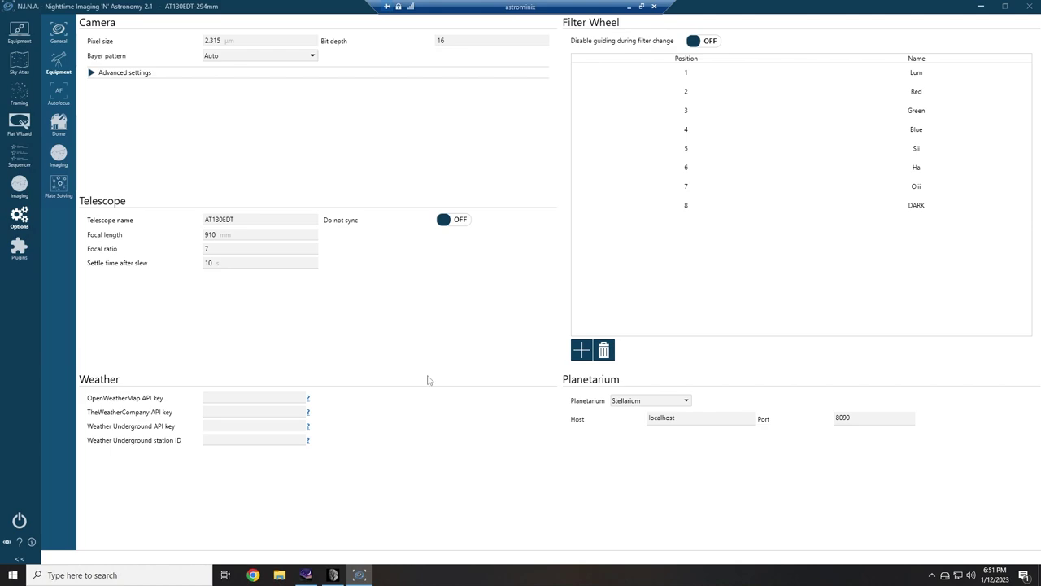
left_click(306, 575)
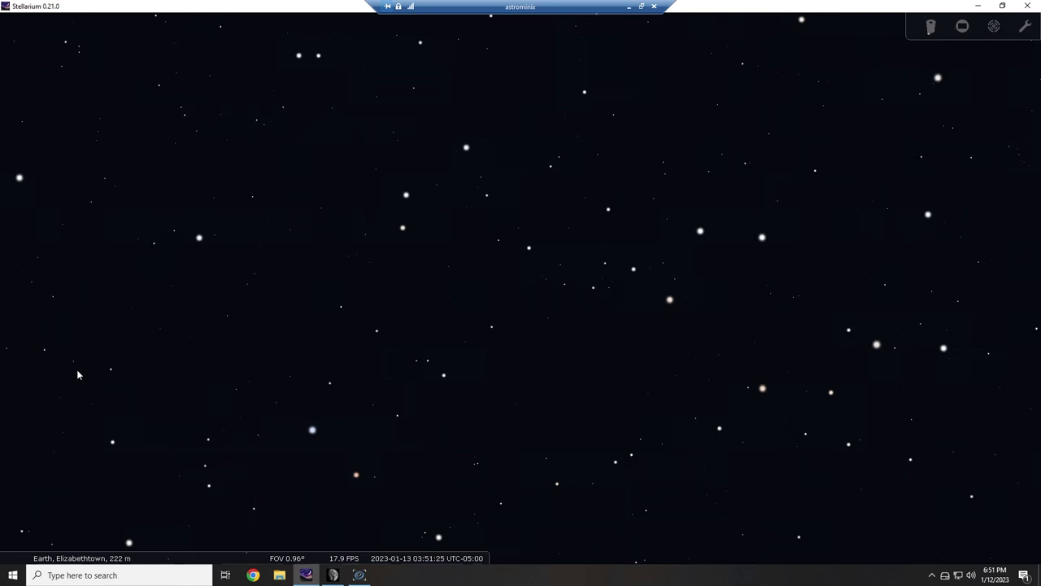
mouse_move(16, 370)
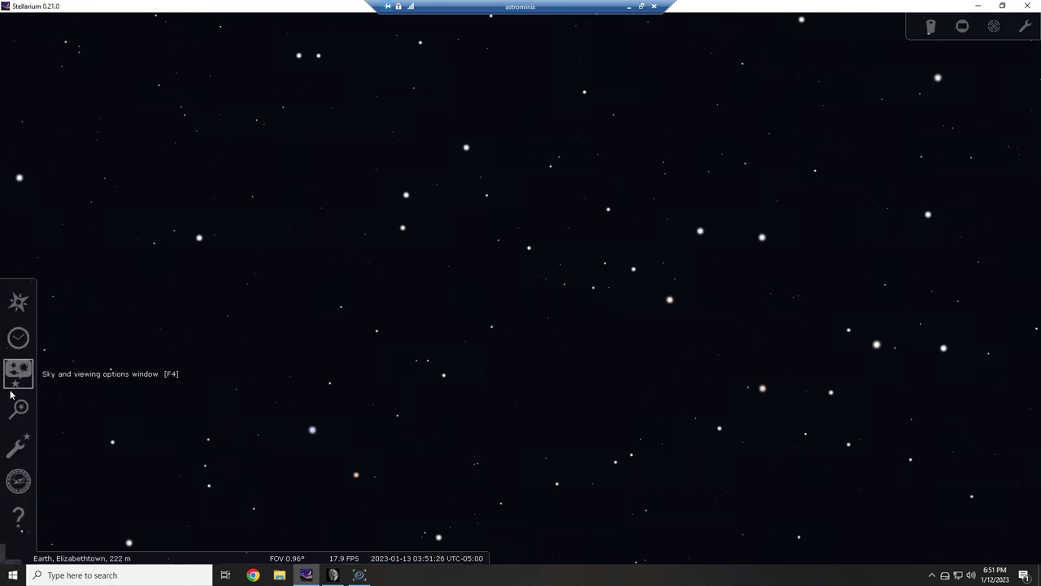
left_click(20, 450)
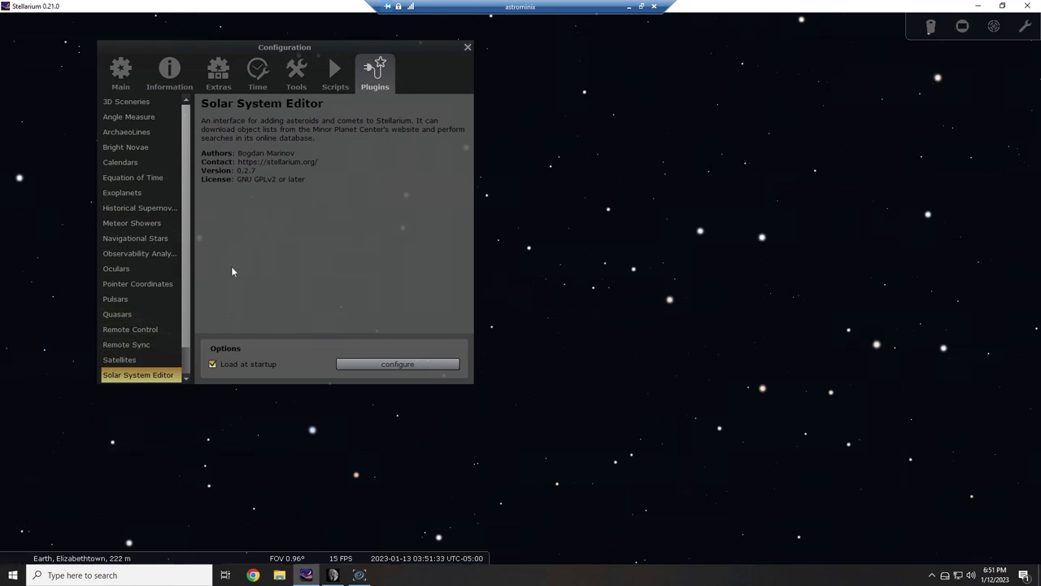
left_click(147, 329)
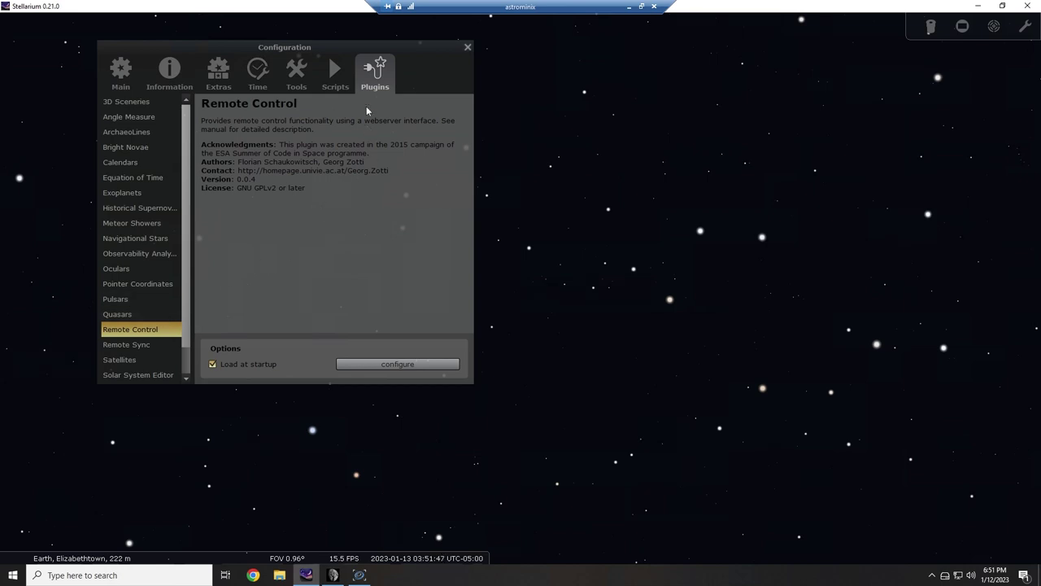
left_click(406, 365)
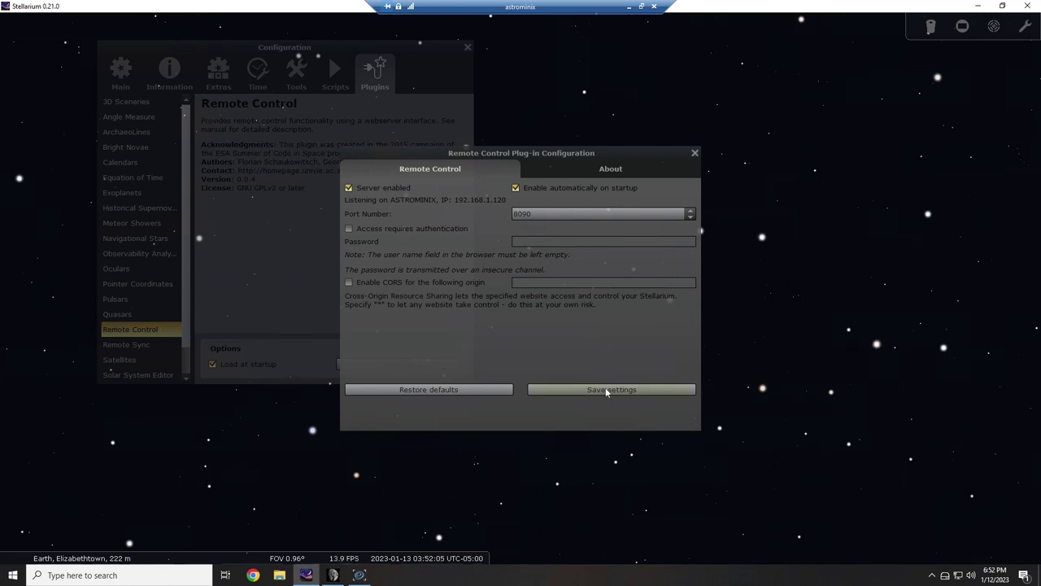
left_click(694, 152)
left_click(468, 46)
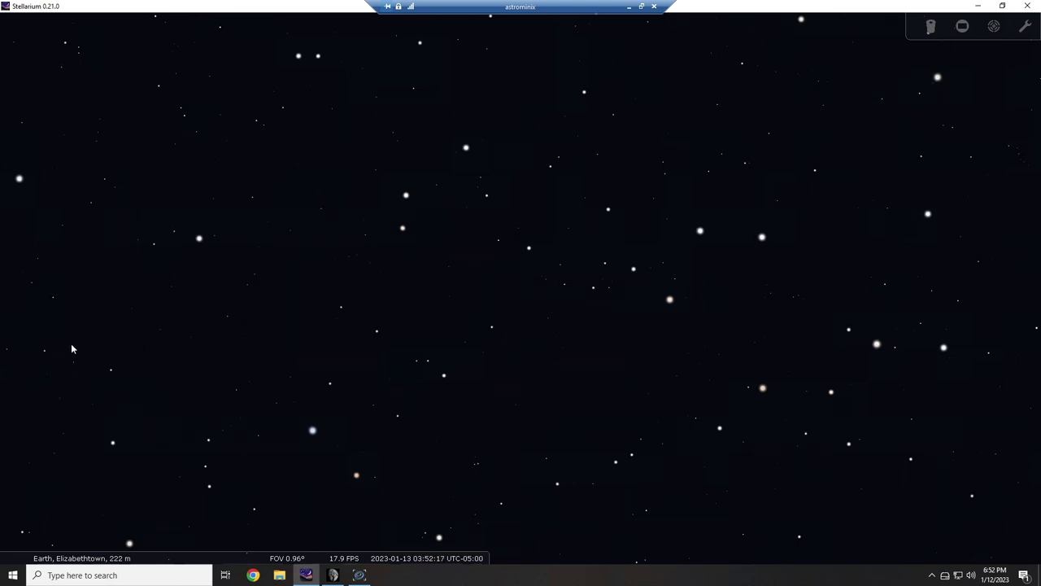
Step: Centre Arp 273 from Stellarium's search list, zoom in, and return to N.I.N.A
mouse_move(18, 360)
left_click(20, 409)
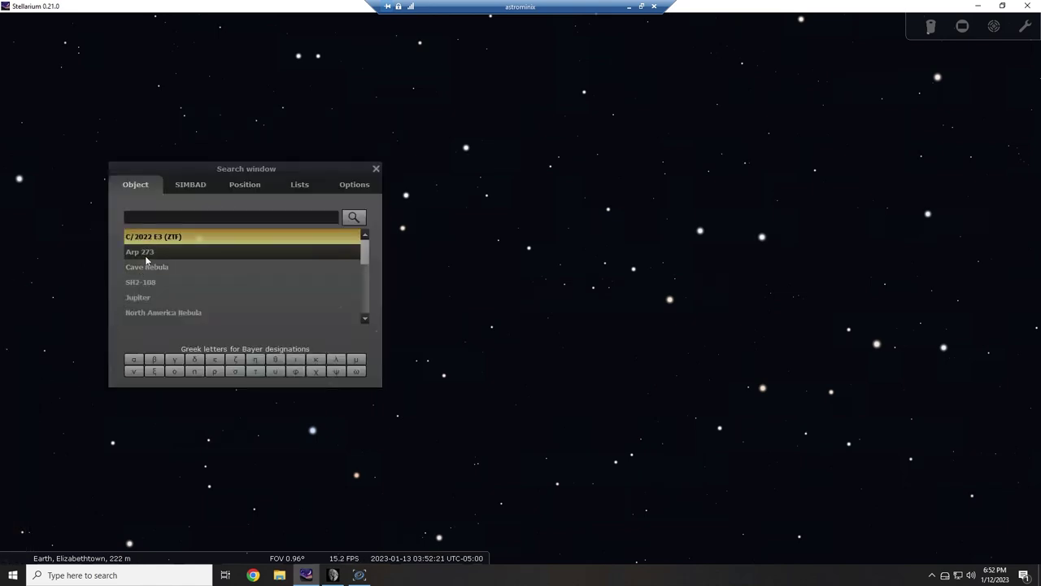
left_click(147, 252)
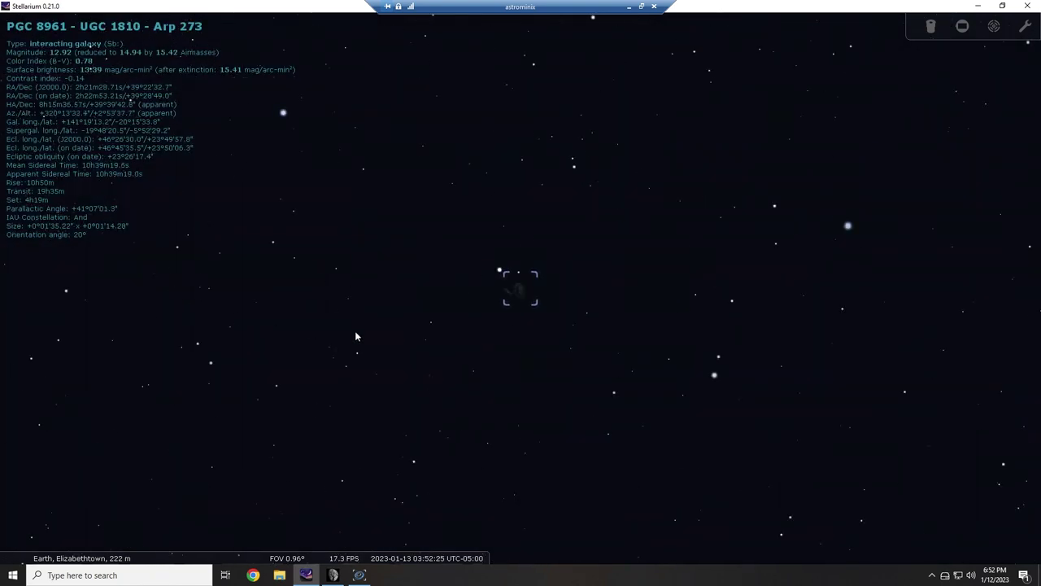
scroll(538, 306, "up", 5)
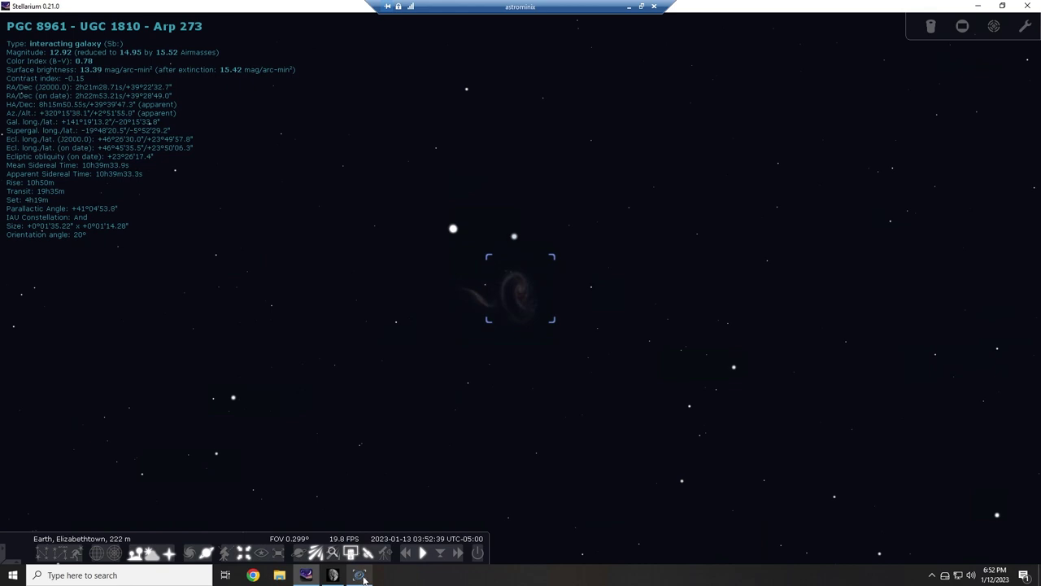
mouse_move(361, 574)
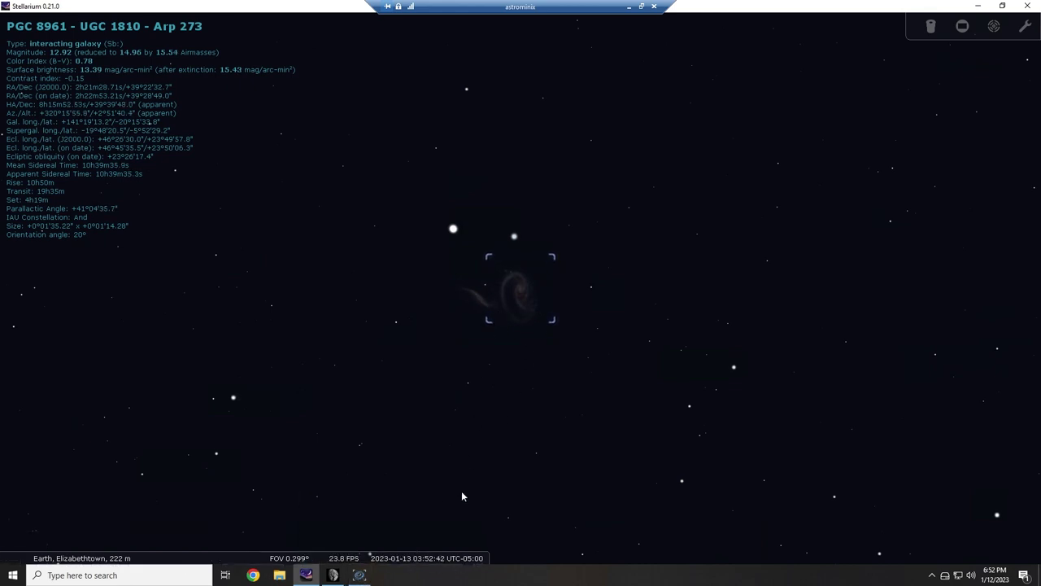
left_click(361, 575)
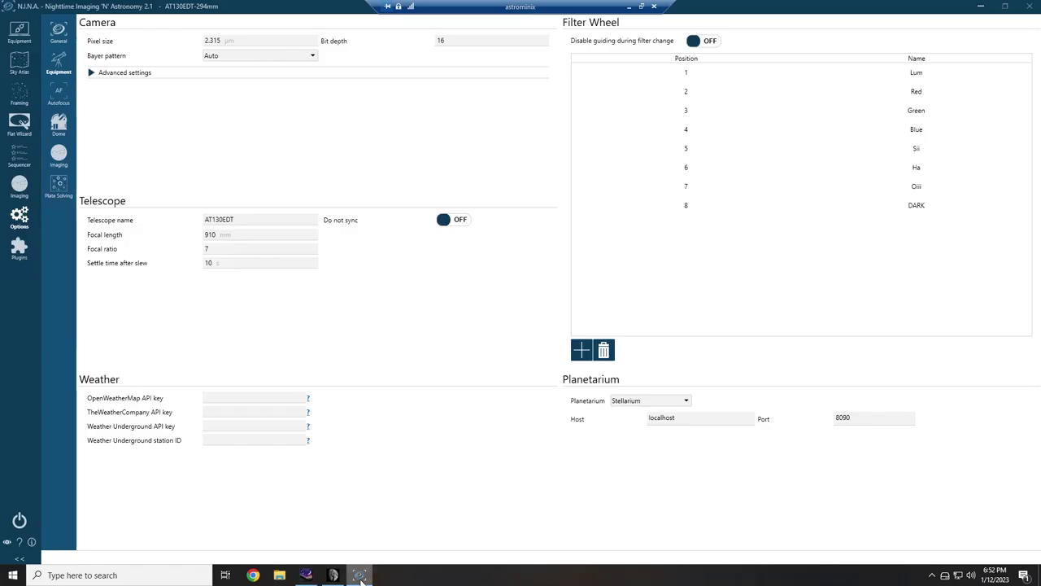
Step: Load Stellarium's PGC 8961 coordinates (RA 2h 21m 28.7s, Dec 39d 22m 32.7s) into Framing and zoom the image
left_click(21, 98)
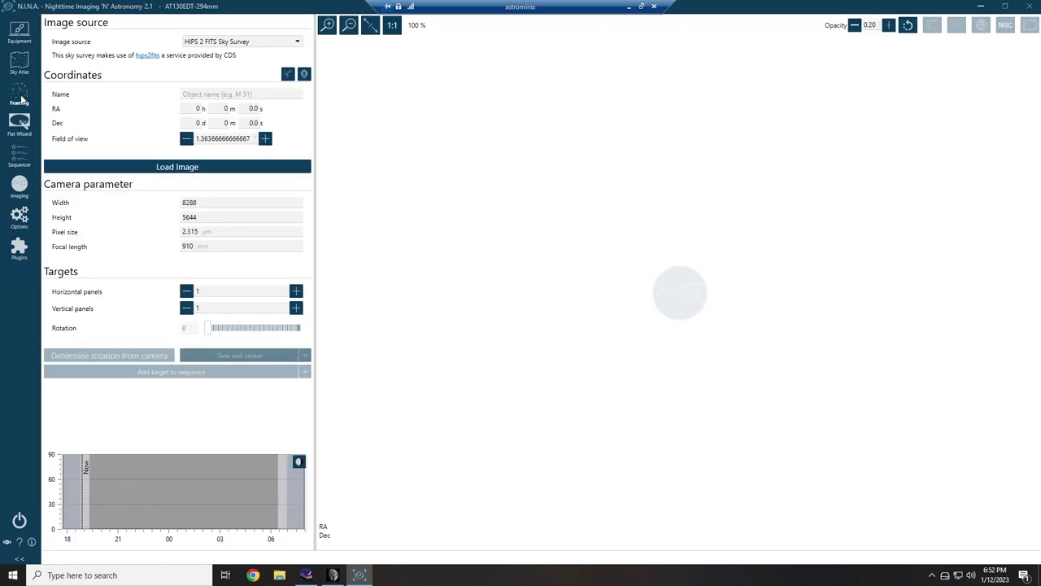
left_click(305, 75)
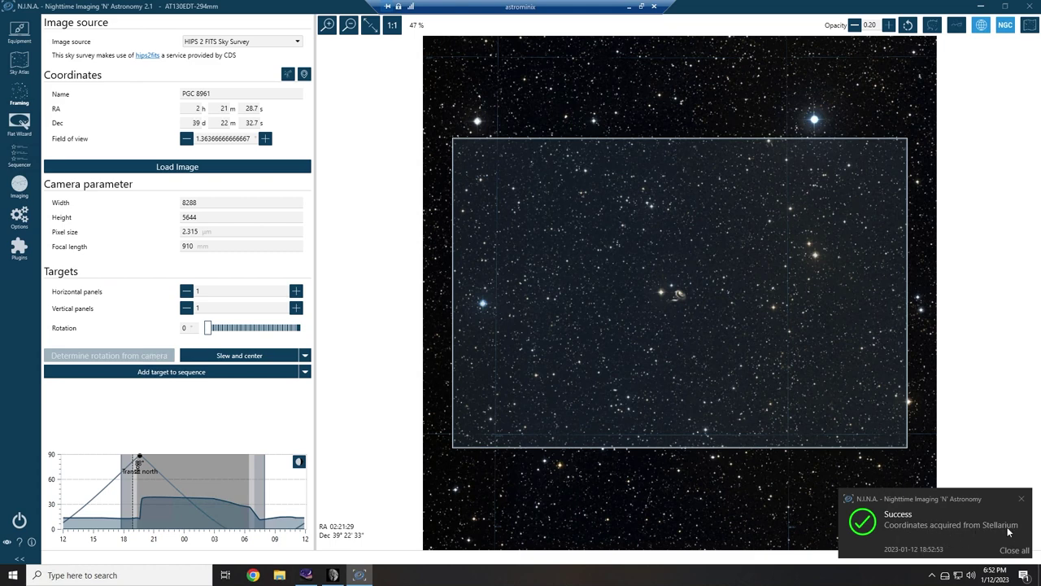
scroll(697, 314, "up", 2)
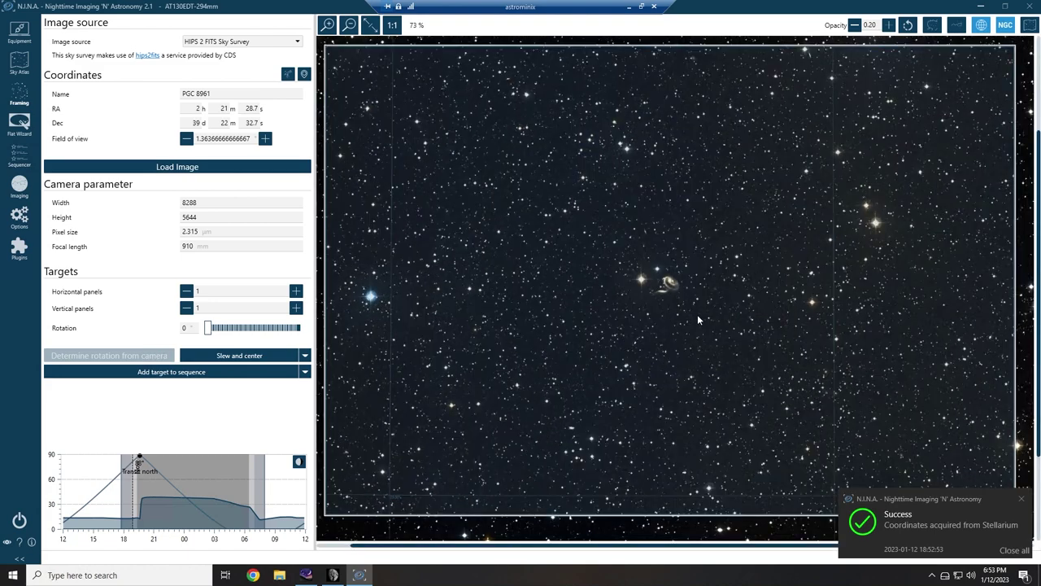
scroll(697, 315, "up", 2)
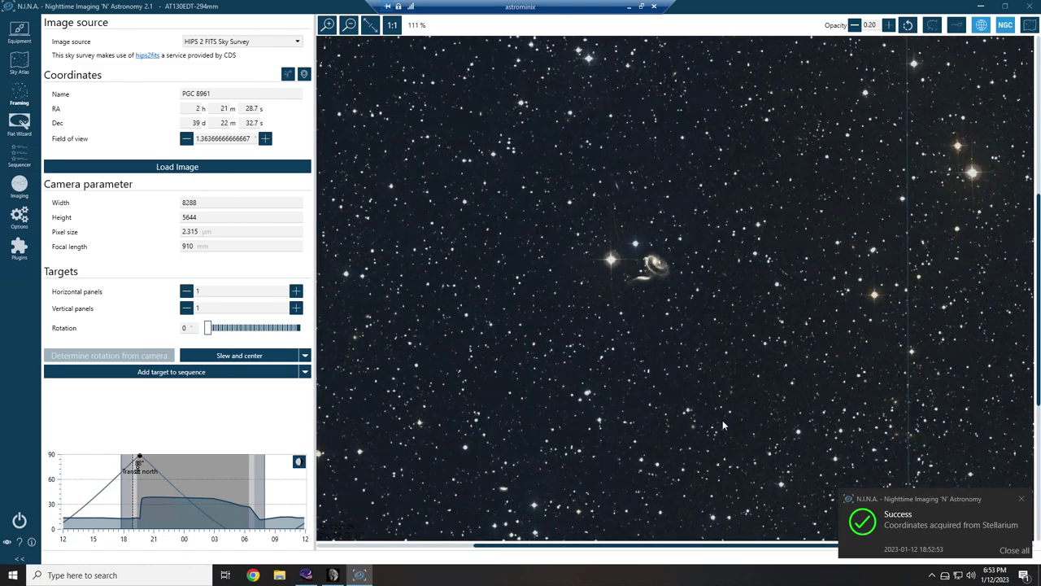
scroll(698, 374, "down", 3)
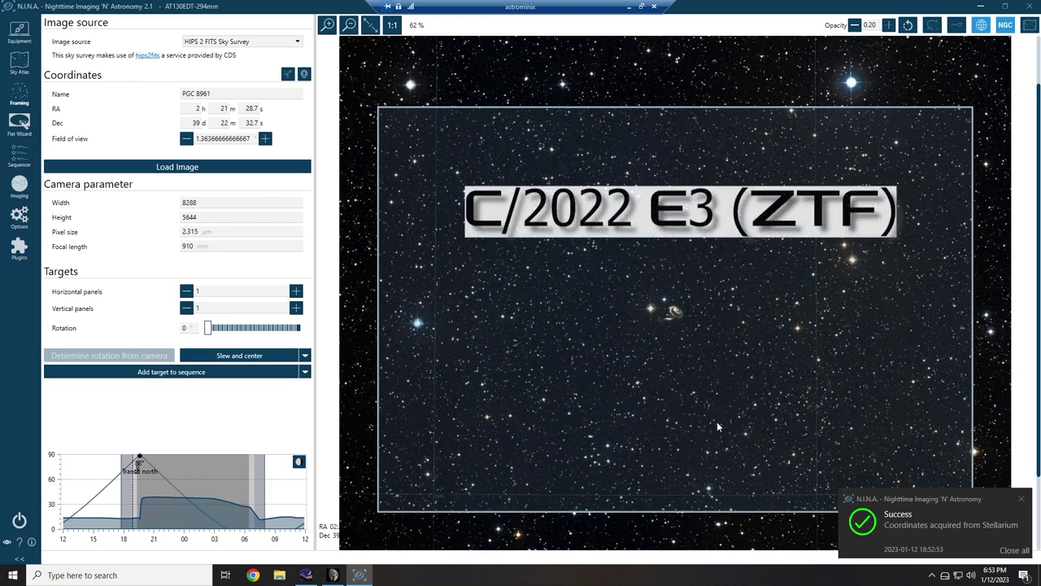
Step: Close all Success notifications over the PGC 8961 framing image
left_click(1012, 551)
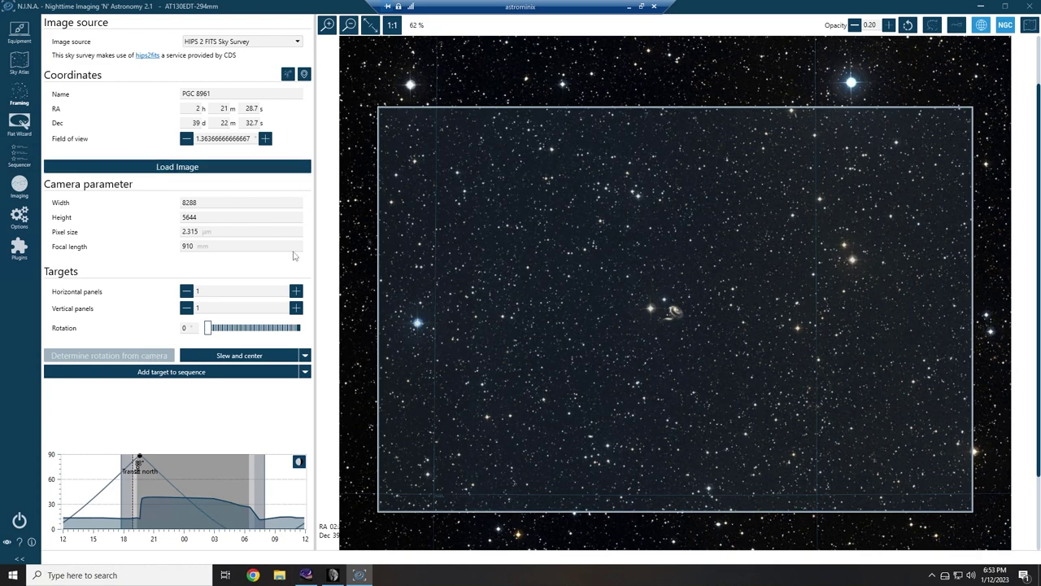
key("alt+Tab")
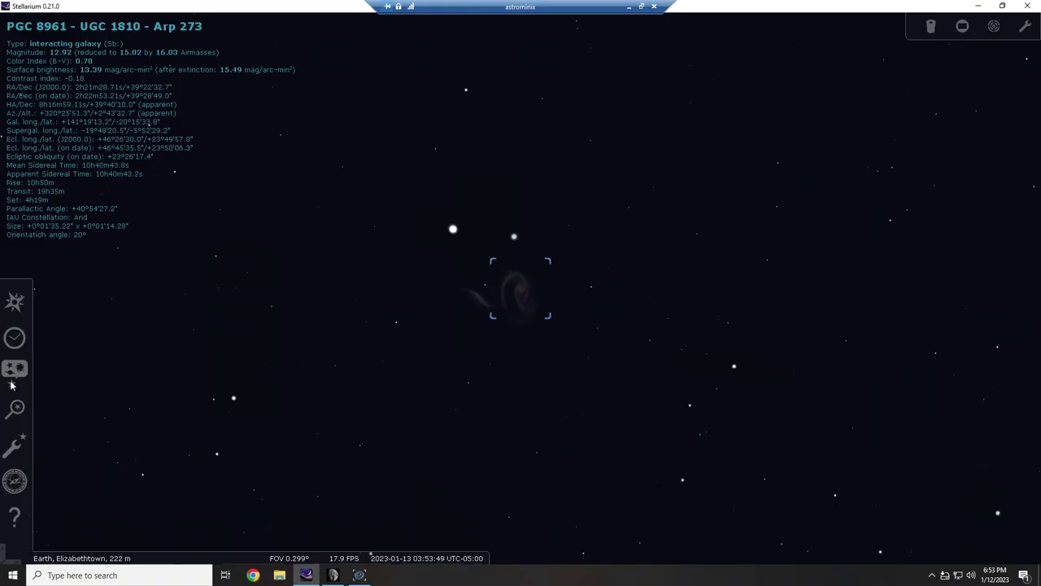
left_click(14, 409)
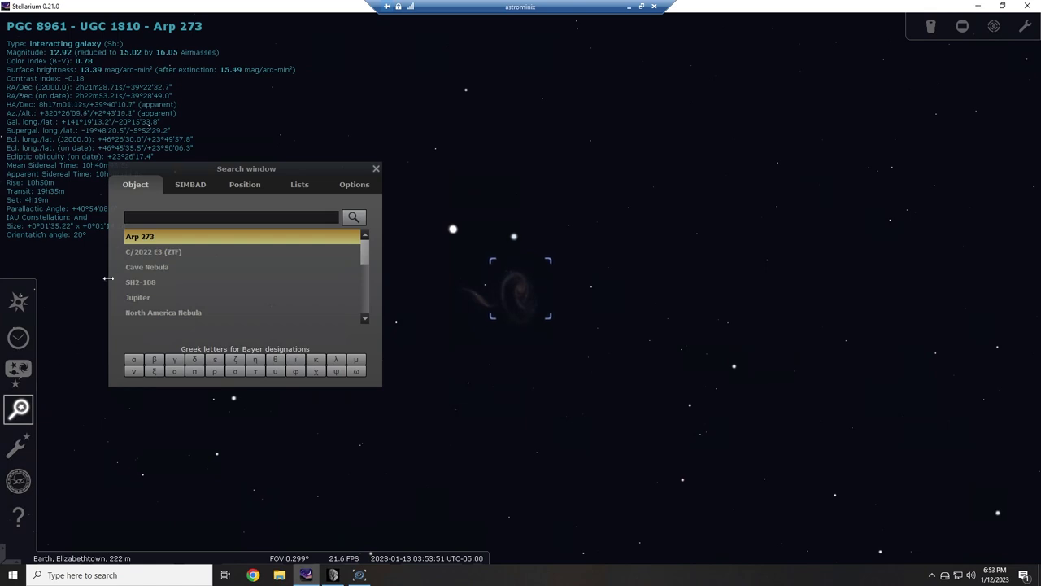
left_click(154, 253)
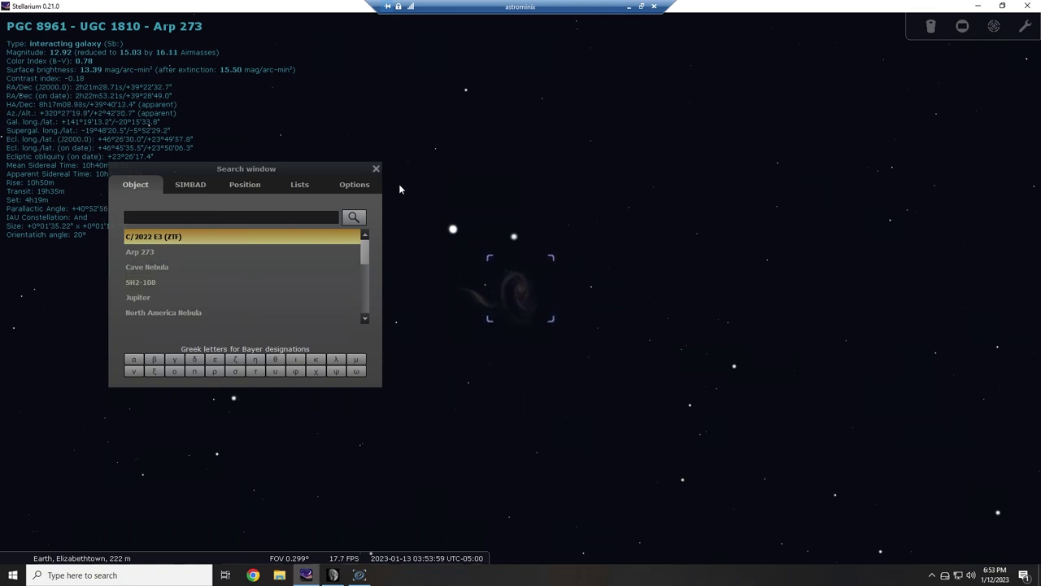
left_click(376, 169)
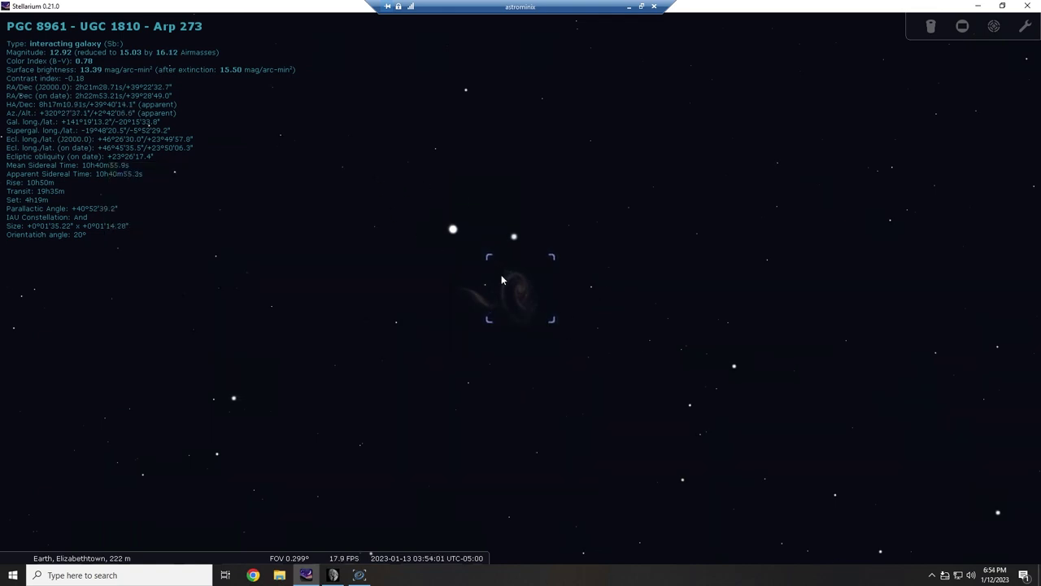
mouse_move(17, 336)
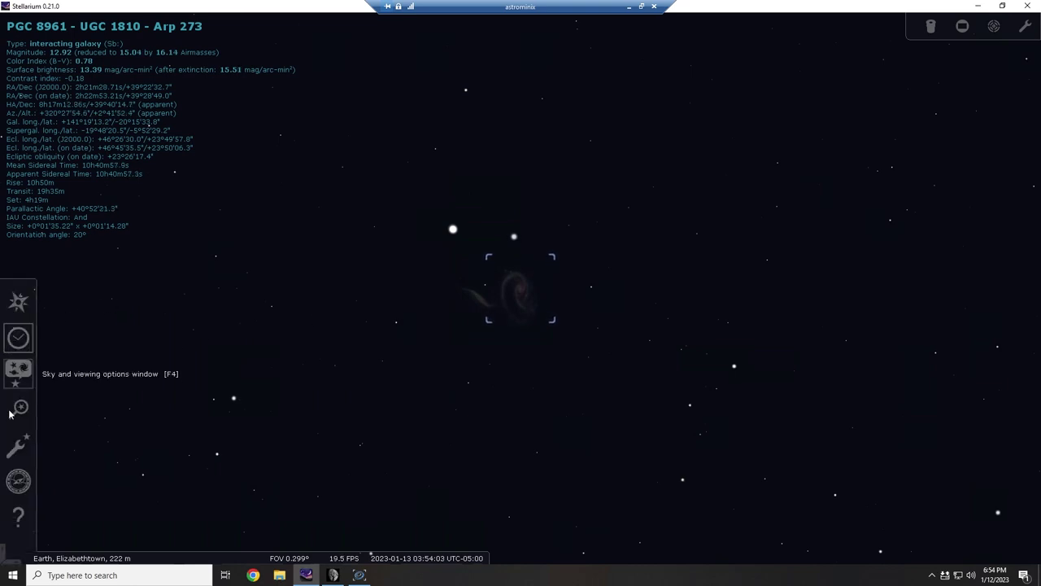
Step: Open the Solar System Editor plugin's 'Import orbital elements in MPC format' dialog from Configuration > Plugins
left_click(18, 443)
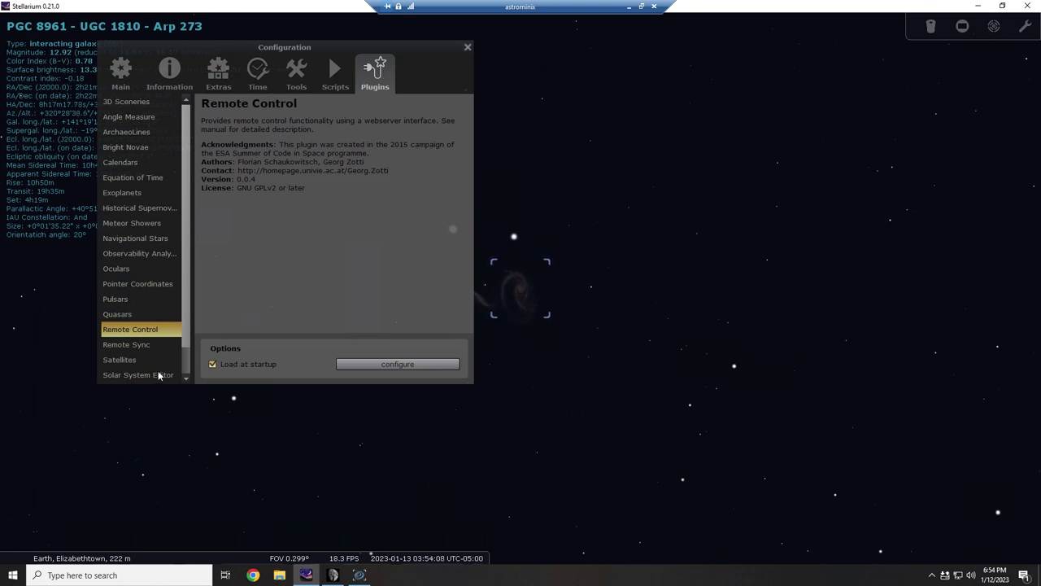
left_click(145, 376)
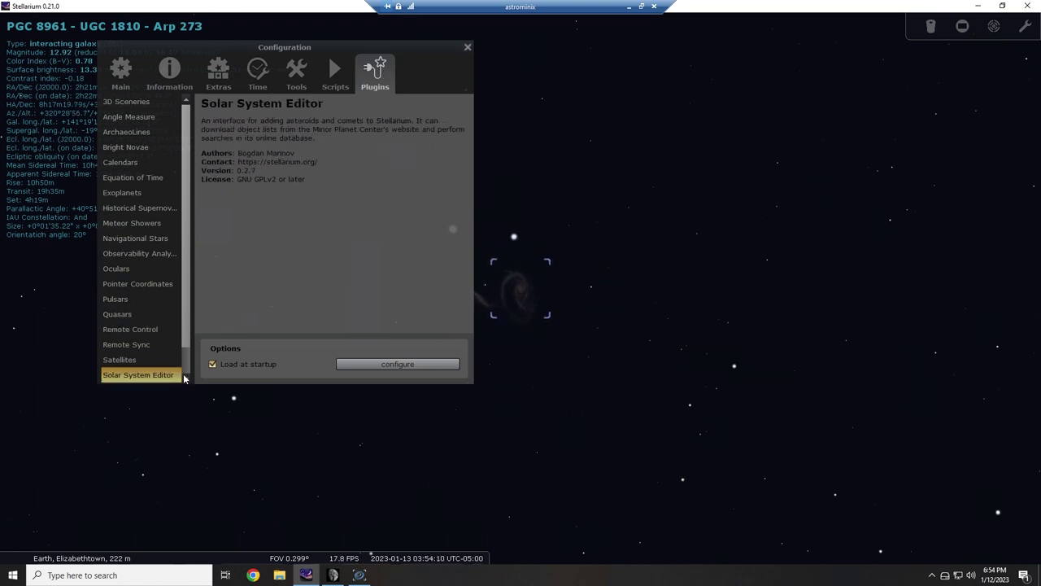
left_click(397, 363)
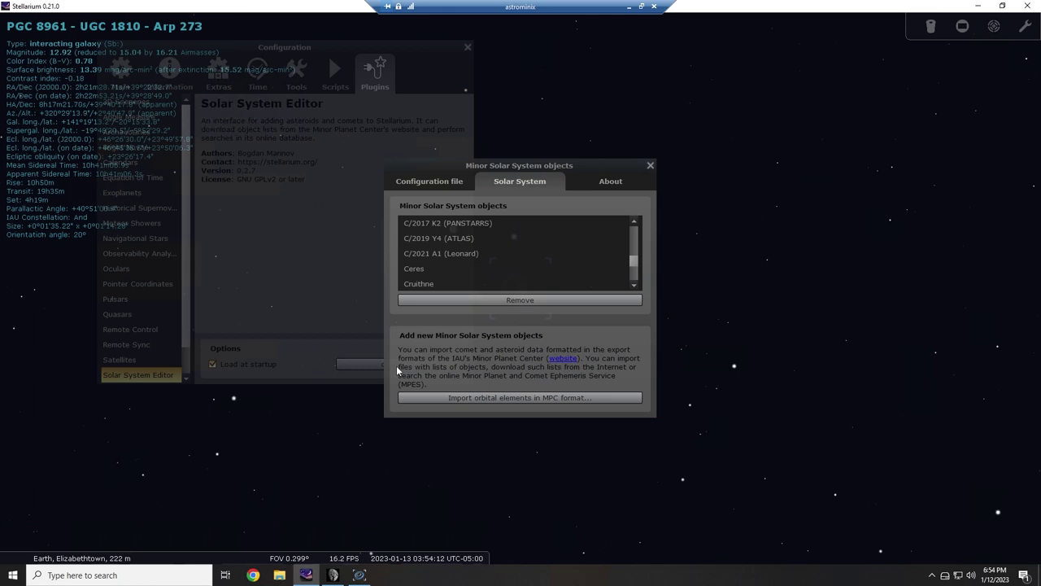
left_click(548, 400)
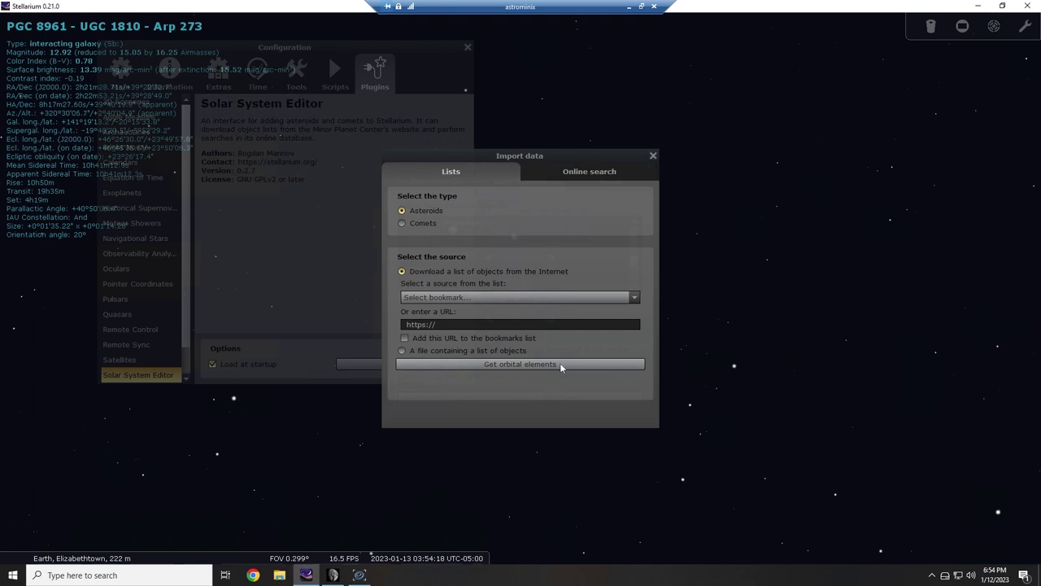
Step: Download comet orbital elements from the MPC's list of observable comets bookmark
left_click(417, 224)
left_click(635, 297)
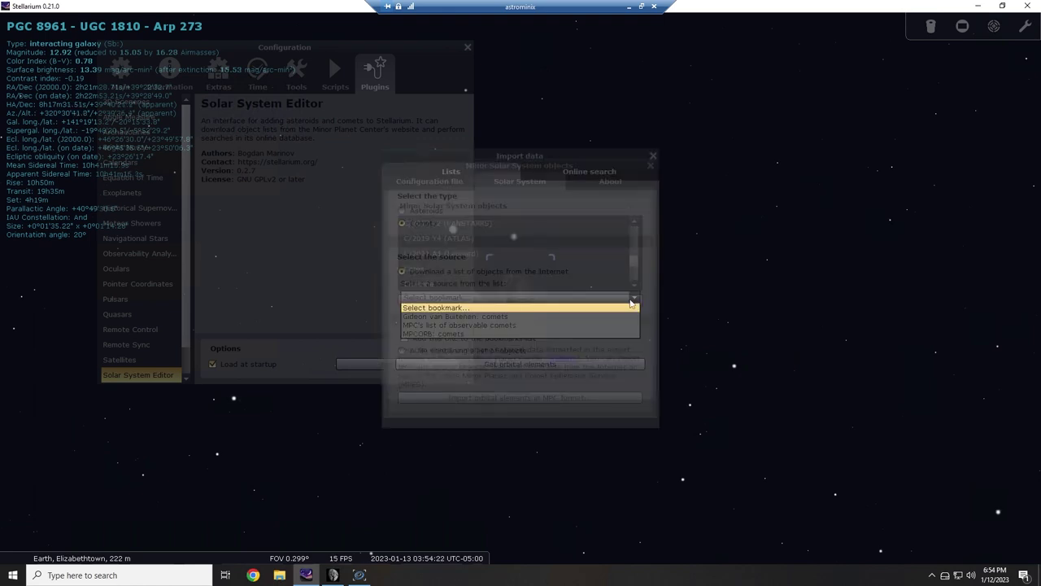
left_click(468, 325)
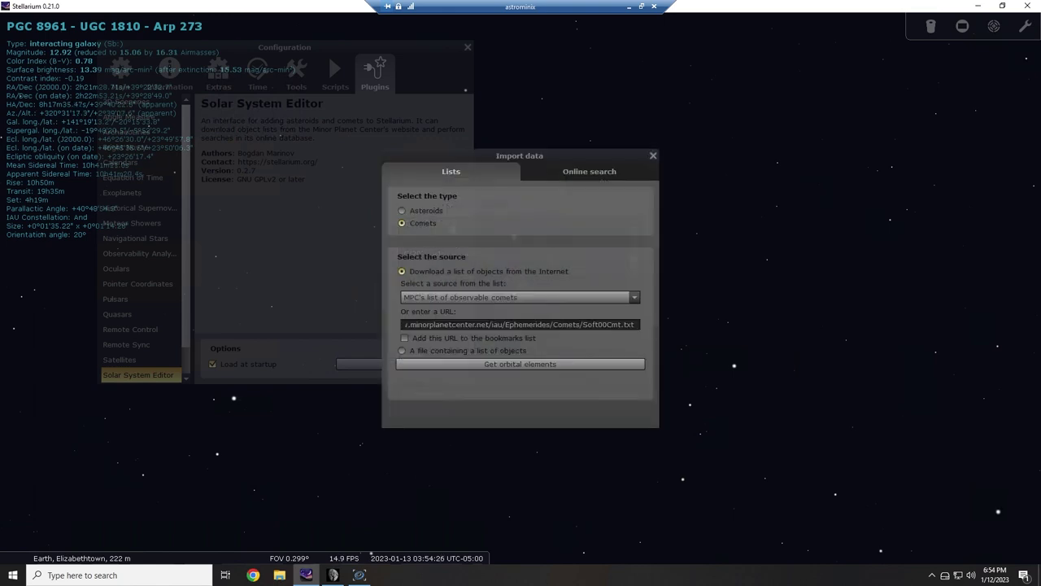
left_click(508, 363)
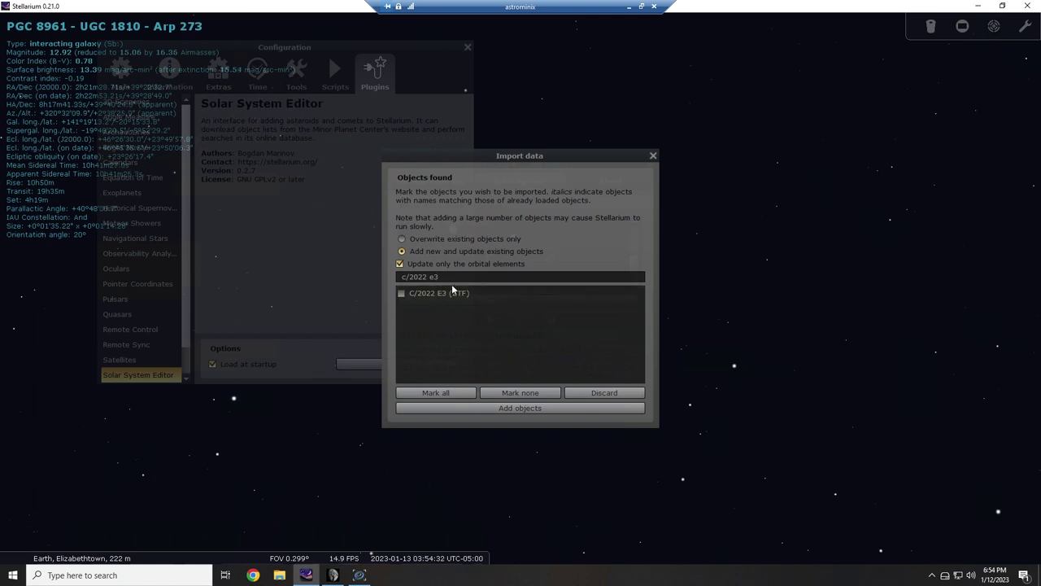
Step: Filter the downloaded list for 'c/2022 e3' and tick C/2022 E3 (ZTF)
key("BackSpace")
key("BackSpace")
key("BackSpace")
key("BackSpace")
key("BackSpace")
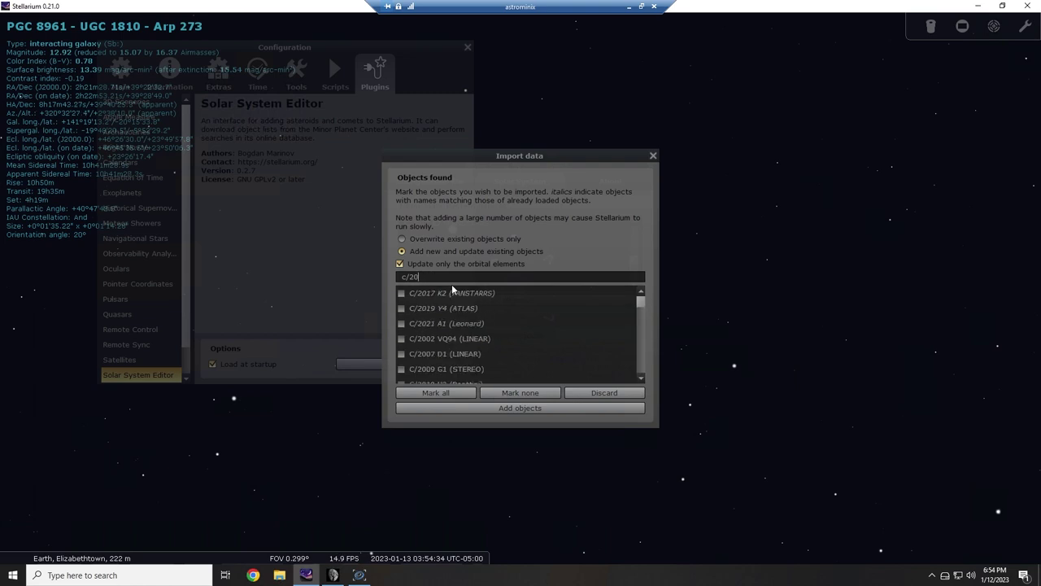
key("BackSpace")
key("BackSpace")
key("BackSpace")
key("BackSpace")
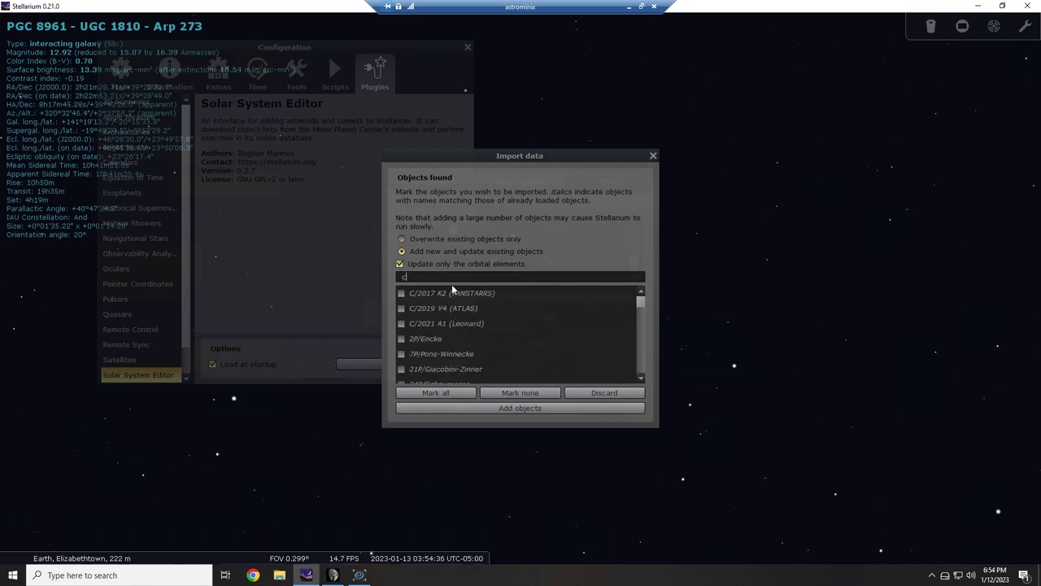
left_click(500, 323)
type("c/2022")
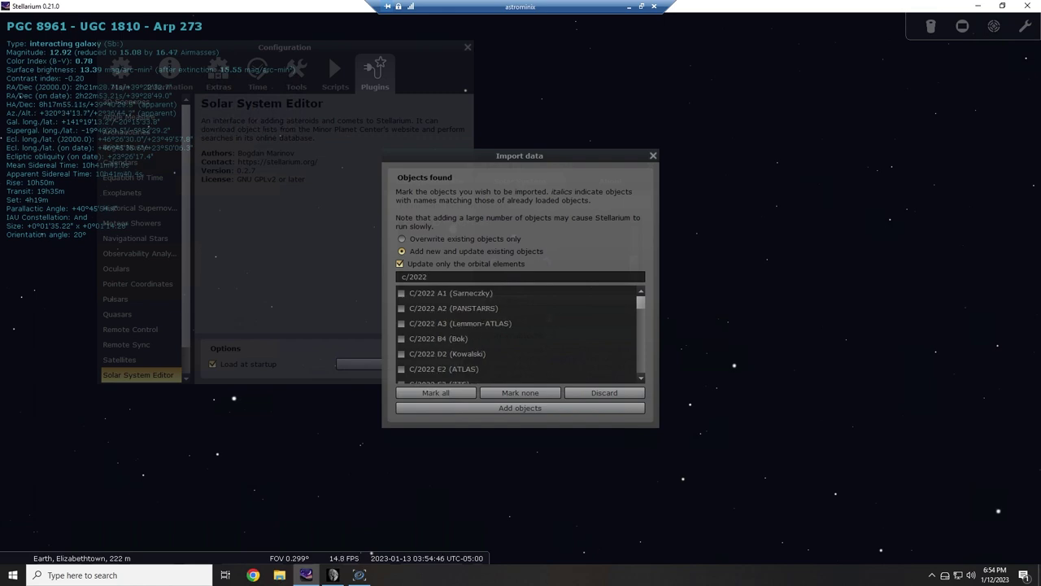
type(" e3")
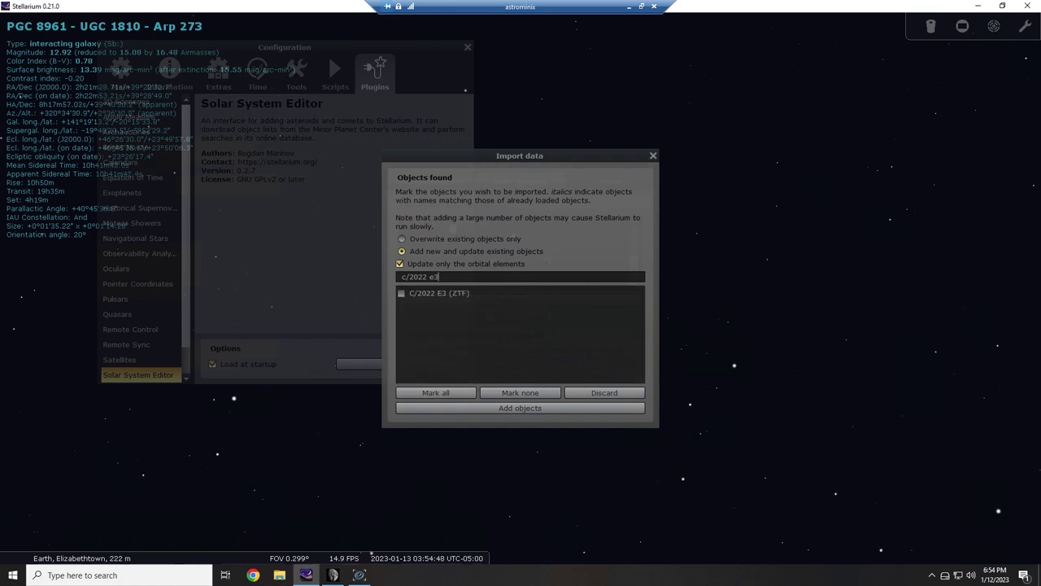
left_click(401, 294)
Step: Add the marked comet, then close the Import data, Minor Solar System objects and Configuration windows
left_click(516, 409)
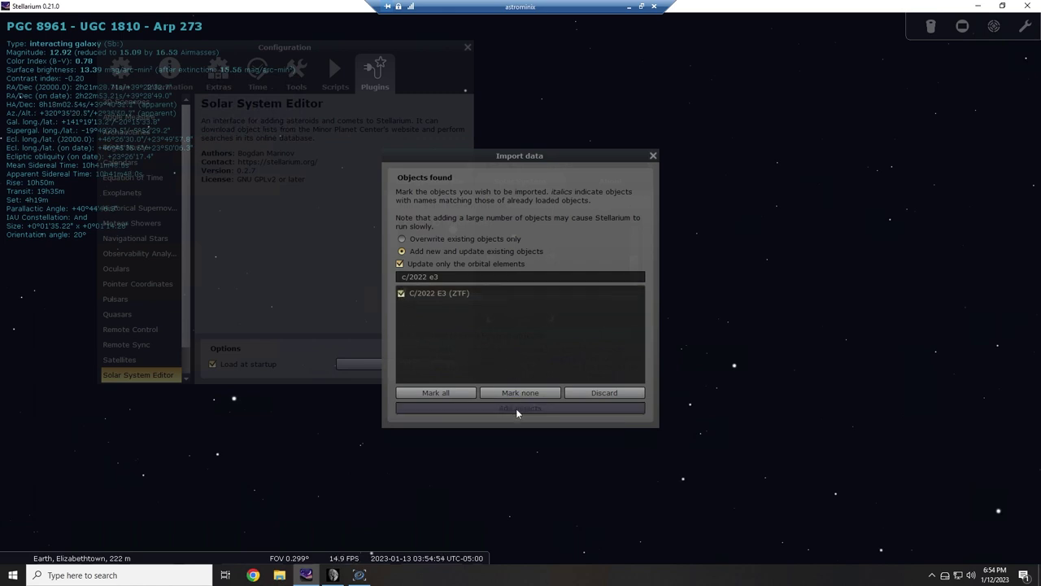
left_click(654, 157)
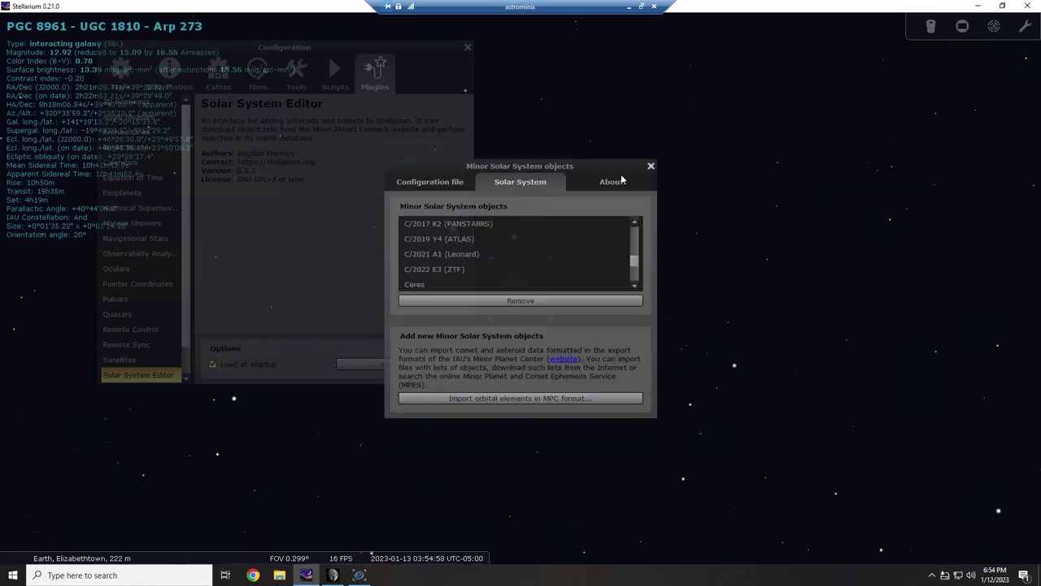
left_click(651, 166)
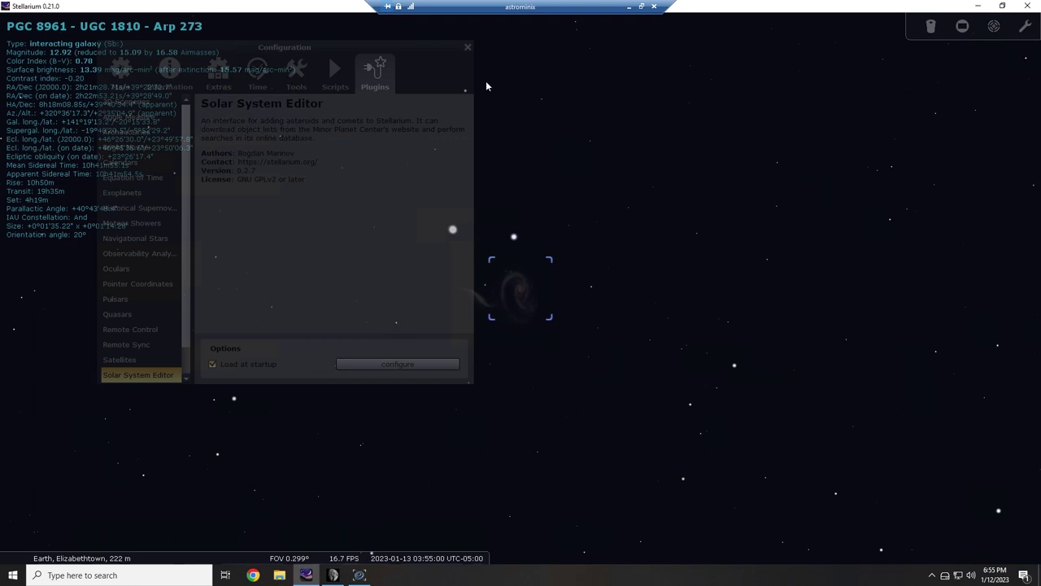
left_click(467, 47)
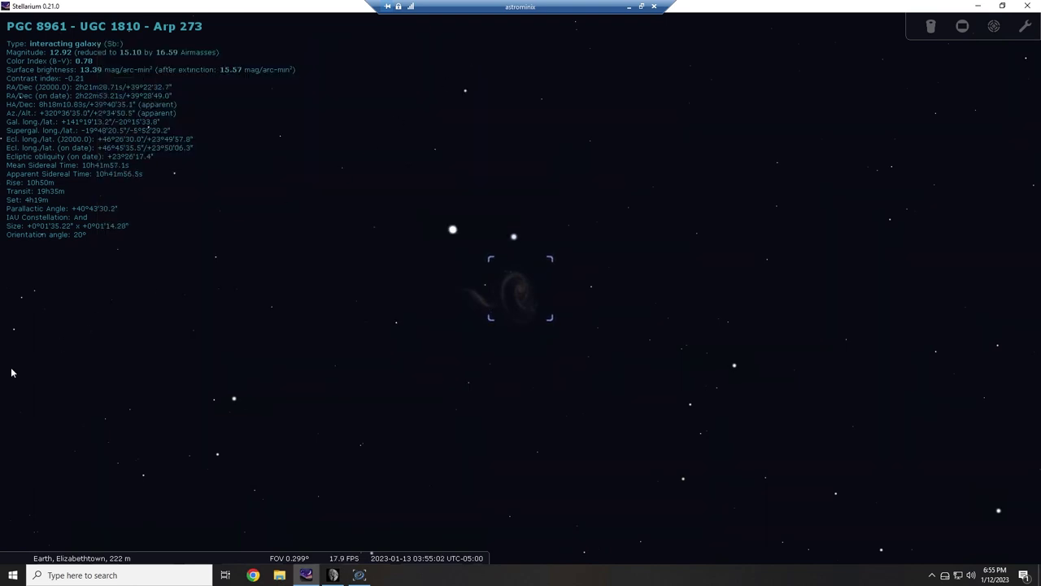
Step: Centre the sky on C/2022 E3 (ZTF) via the search window and zoom out
mouse_move(11, 373)
left_click(19, 408)
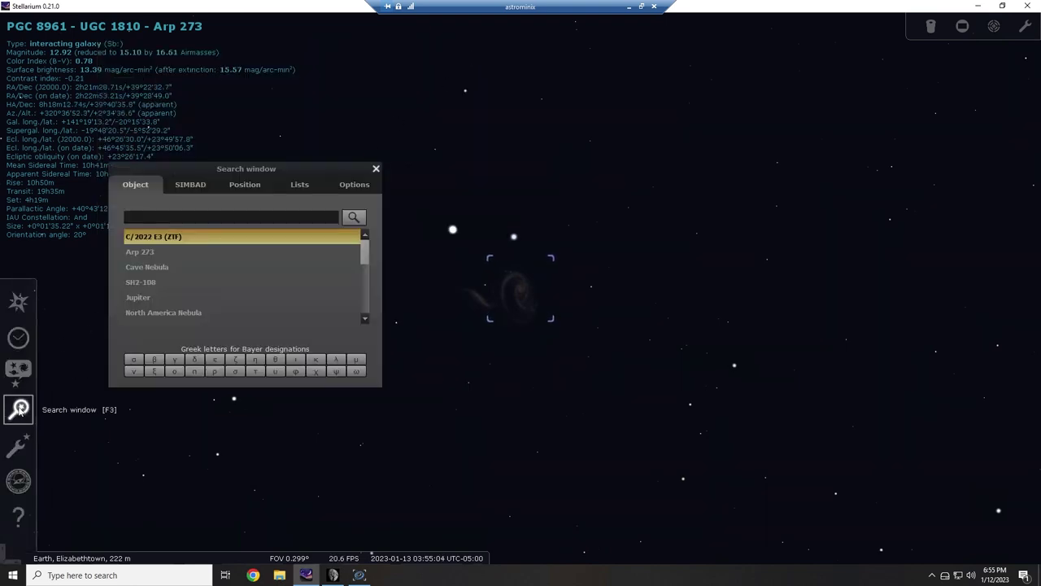
left_click(160, 240)
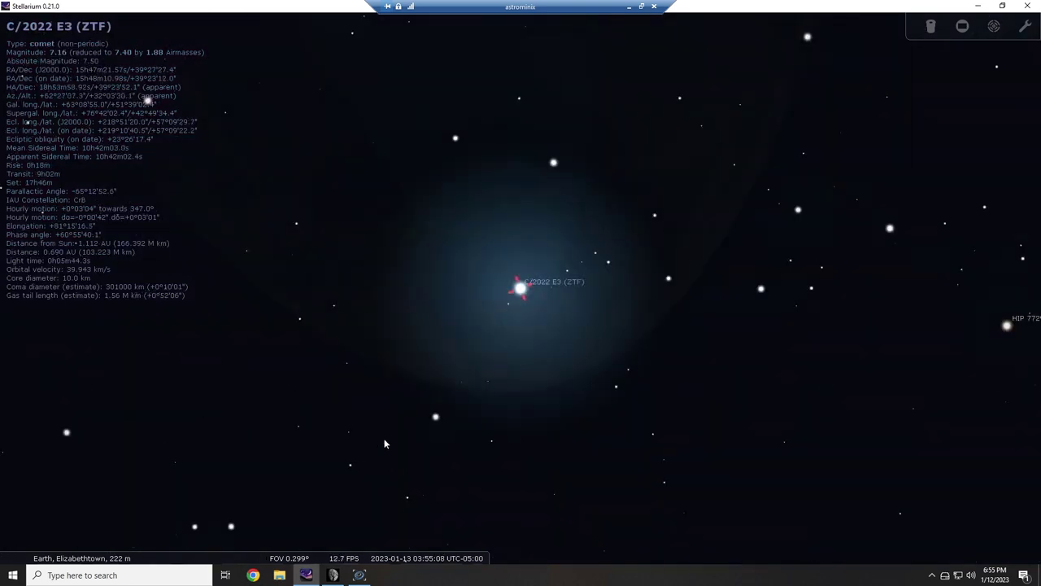
scroll(535, 345, "down", 5)
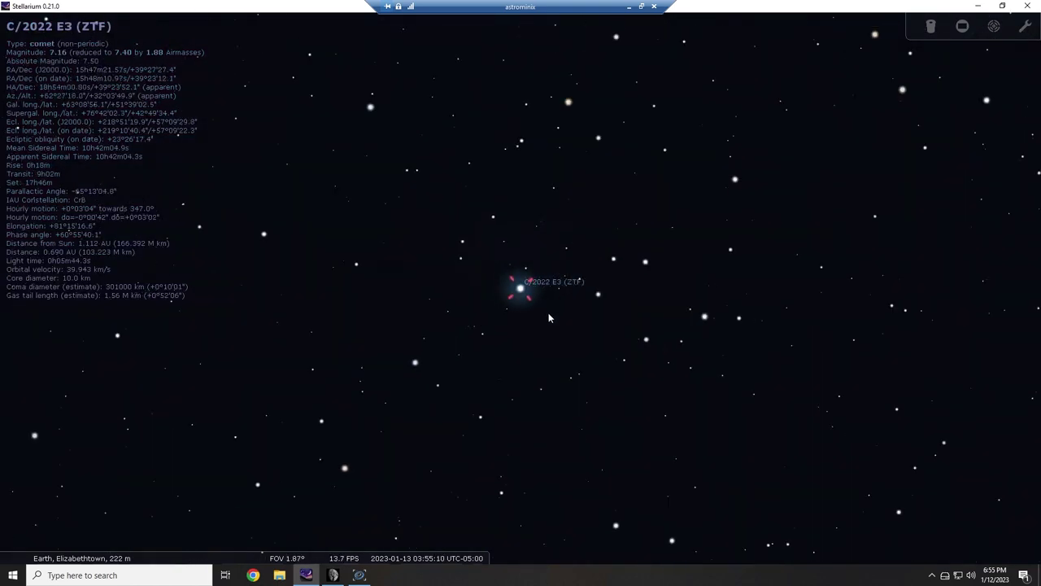
scroll(549, 318, "down", 3)
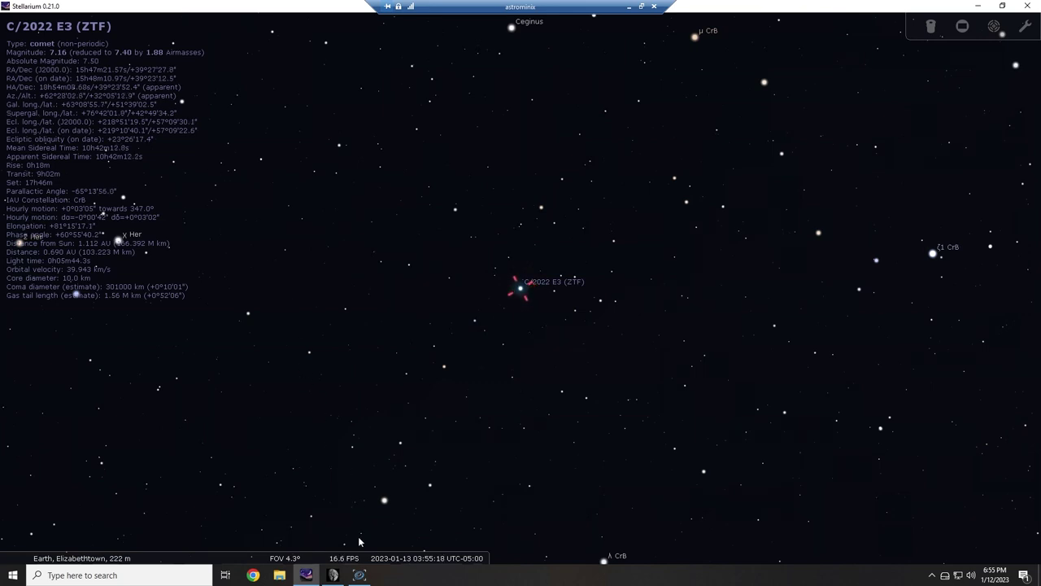
Step: Pull comet C/2022 E3 (ZTF) coordinates (RA 15h 47m 21.6s, Dec 39° 27' 28") into Framing and dismiss the notification
left_click(361, 576)
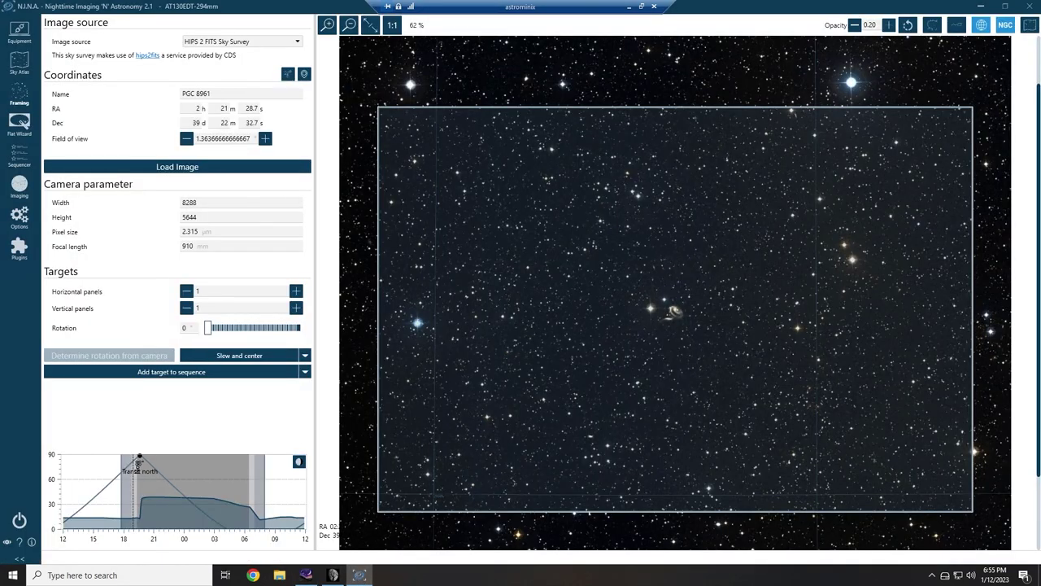
left_click(304, 74)
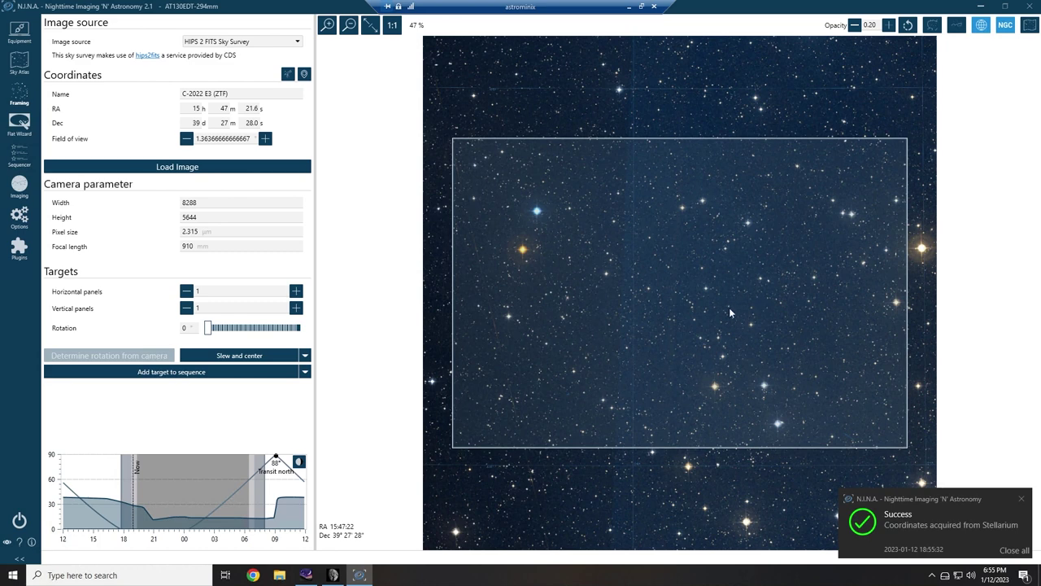
left_click(1015, 551)
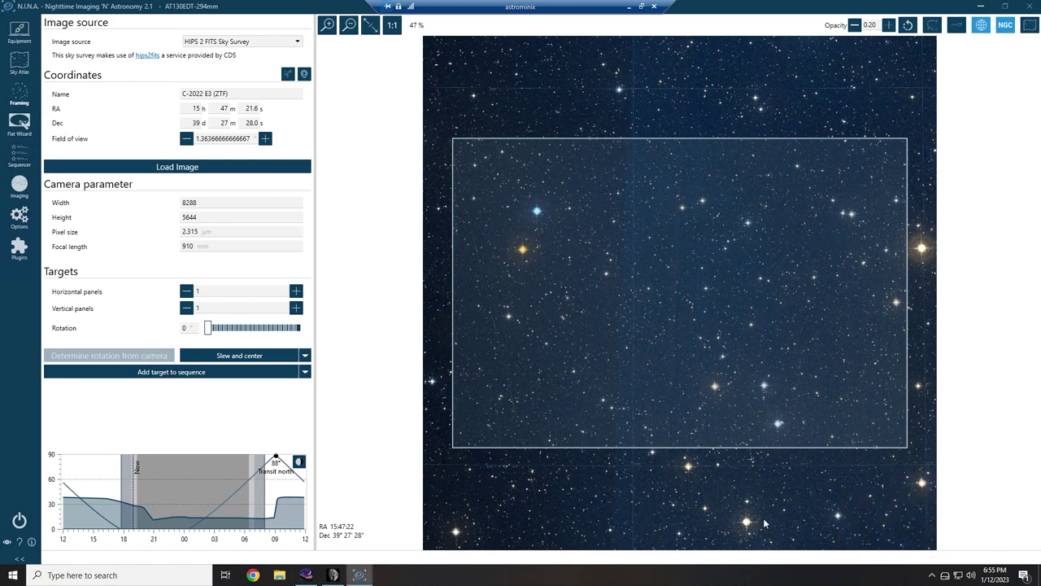